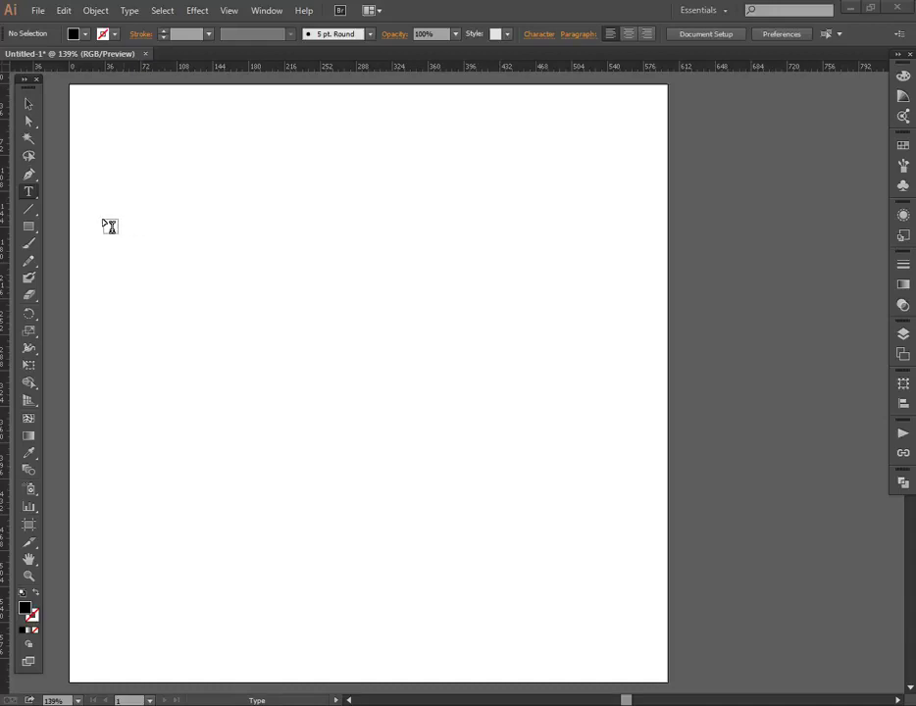
# Choose the Type Tool from the type tools flyout in the Tools panel
pyautogui.click(37, 200)
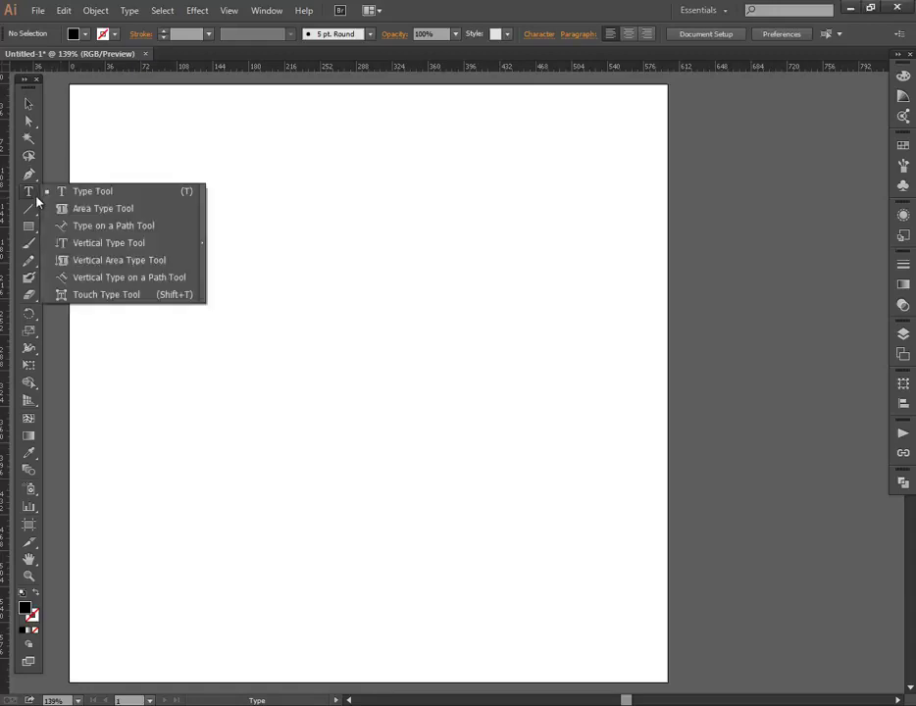
pyautogui.click(106, 193)
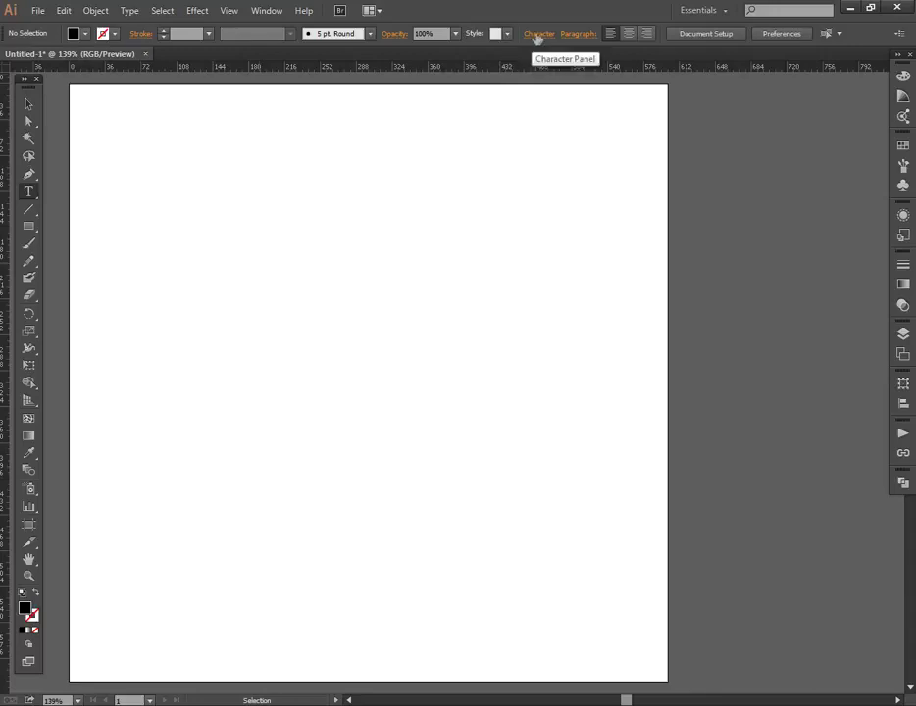
# Set the font size to 36 pt in the Character panel, then close it
pyautogui.click(538, 36)
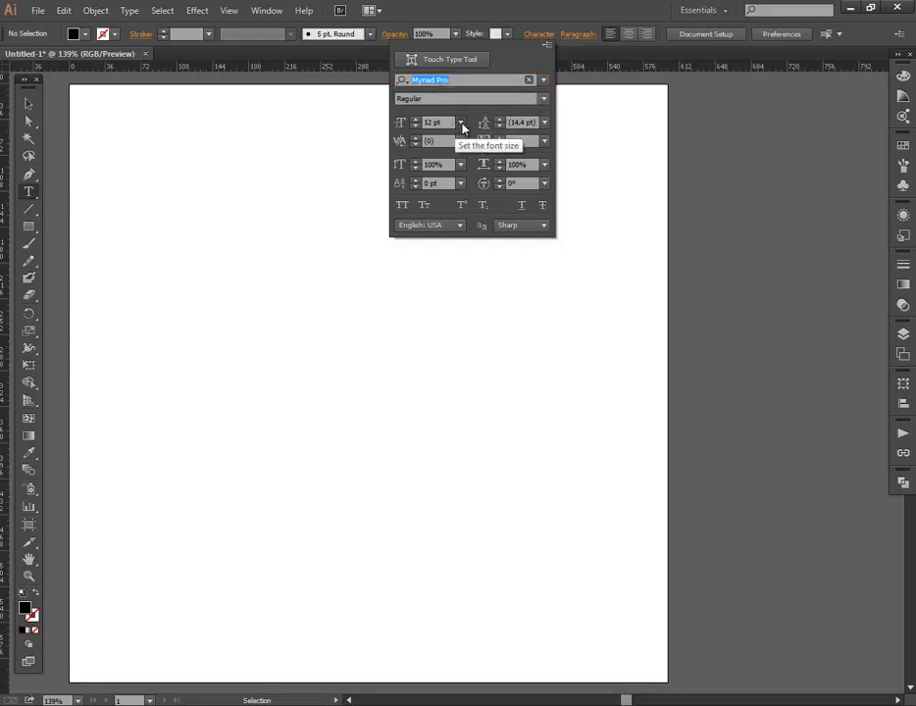
pyautogui.click(460, 122)
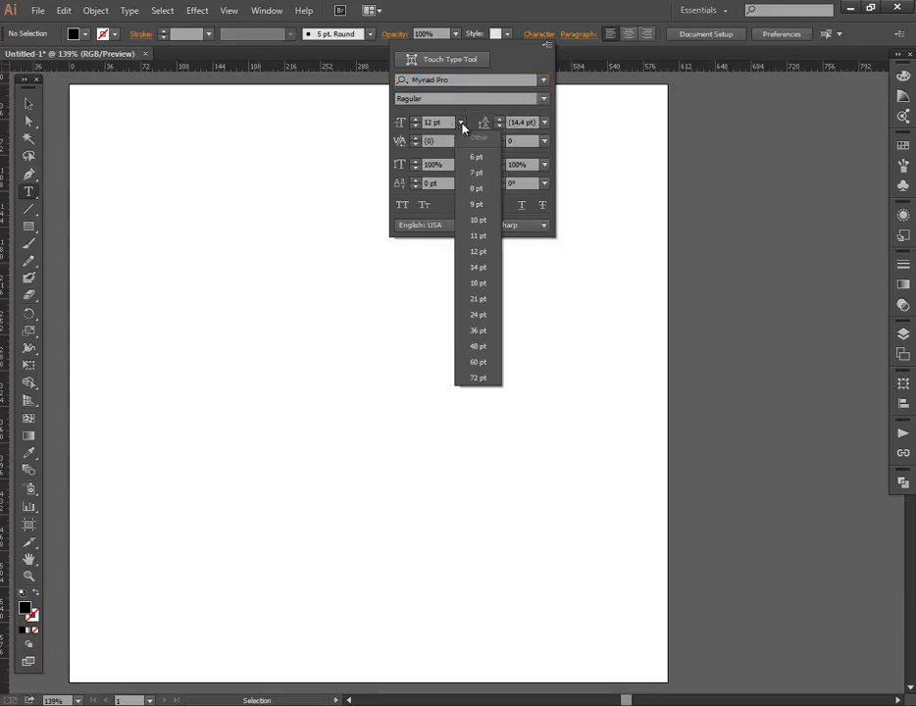
pyautogui.click(480, 330)
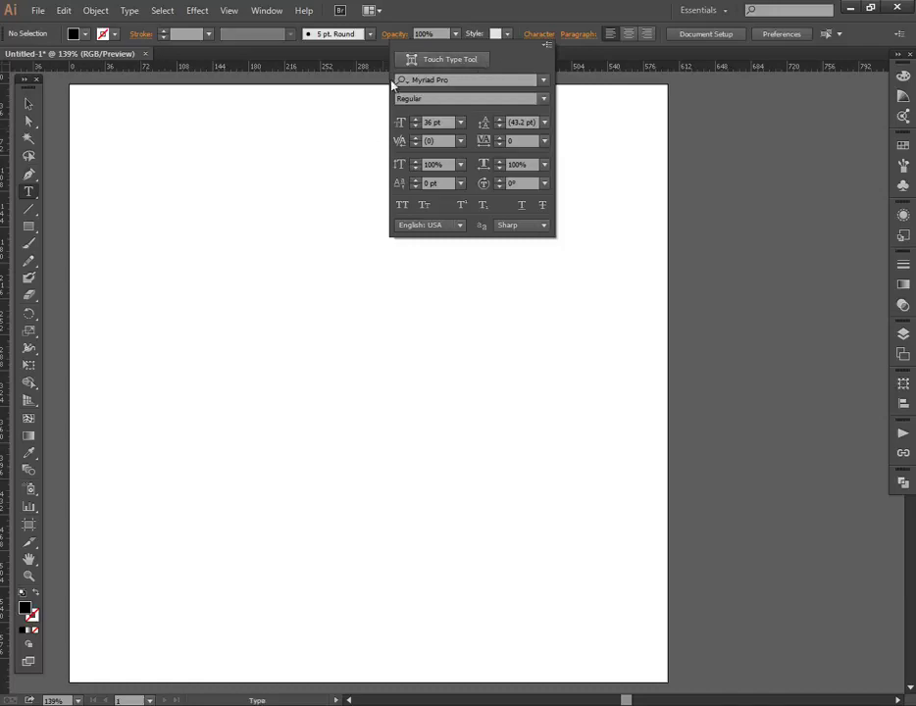
pyautogui.click(166, 228)
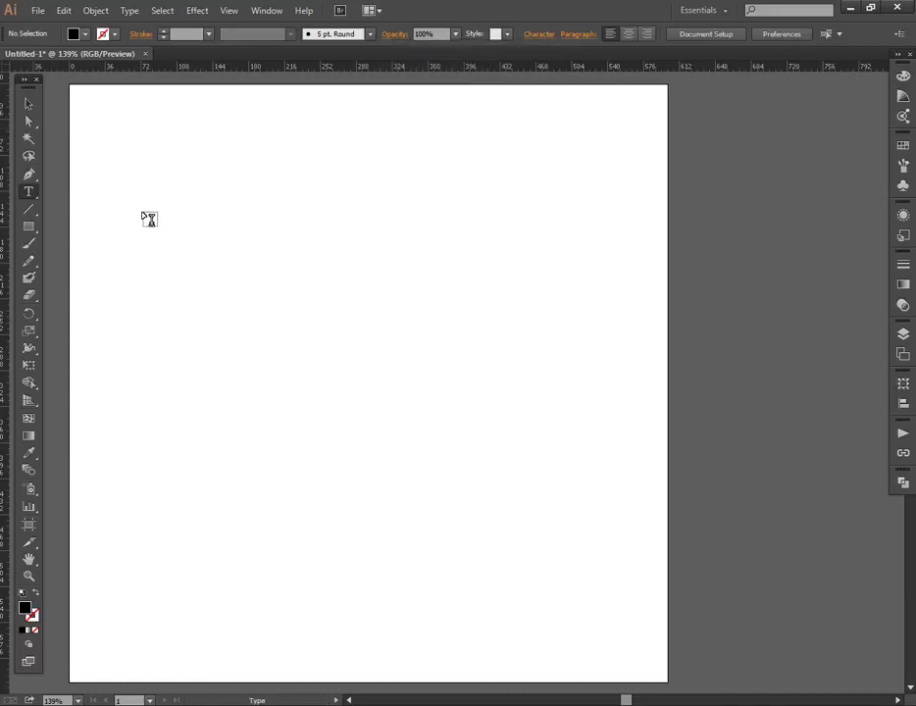
# Type four lines of placeholder text starting near the artboard's upper left
pyautogui.click(143, 212)
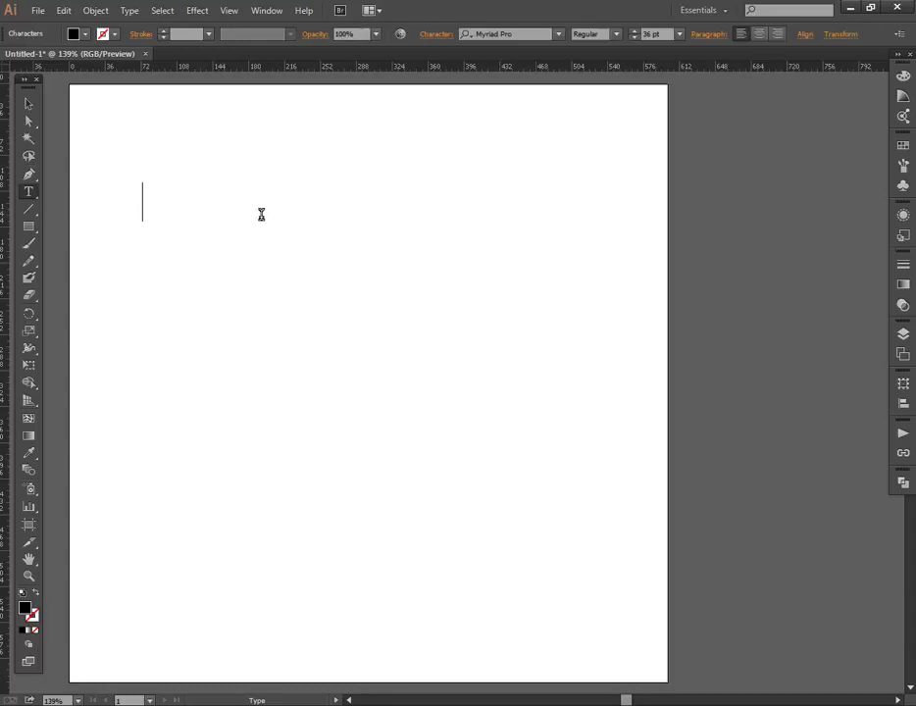
pyautogui.write('dsfkjs fklsfj ksldjf sldkfj ')
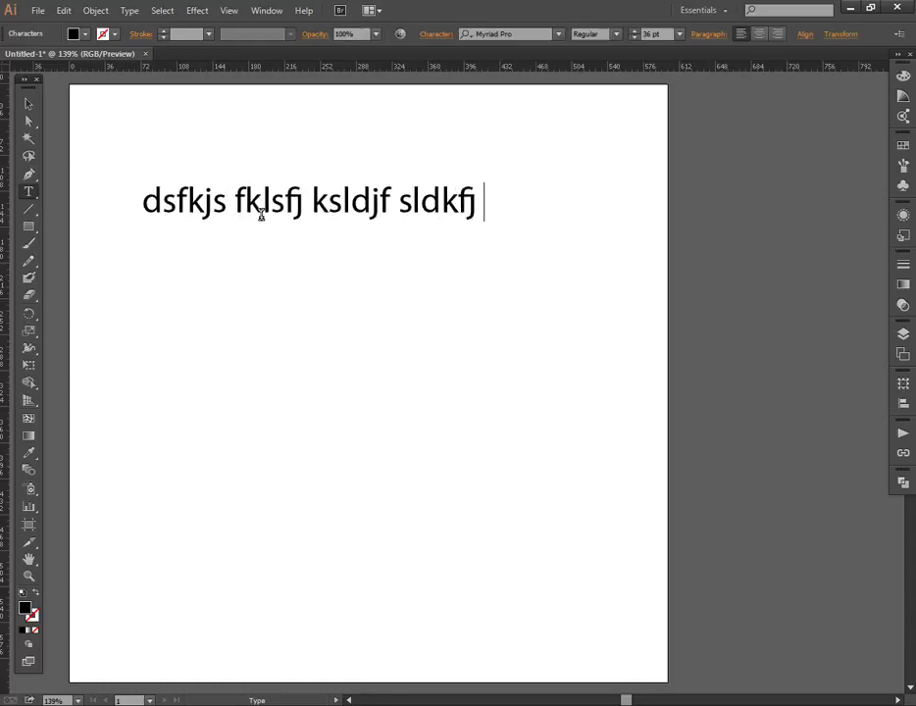
pyautogui.write('sdkf jsdfj sdlkf jsdlkfsldk')
pyautogui.press('Return')
pyautogui.write('sk')
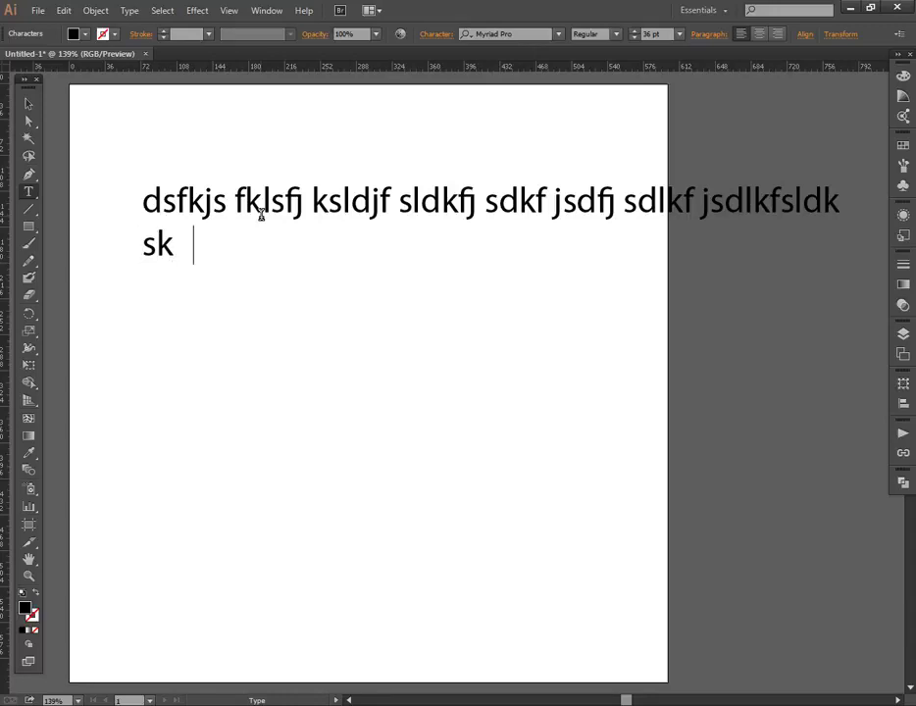
pyautogui.write('dfj skfj skldf jsldkfj lskdf jsadlfjs')
pyautogui.press('Return')
pyautogui.write('s')
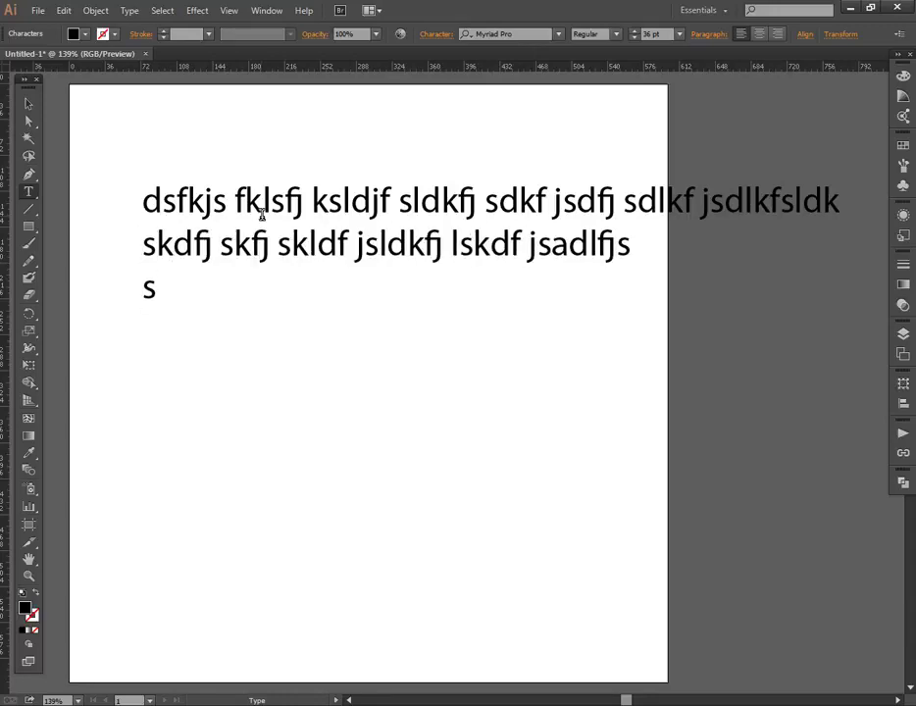
pyautogui.write('dkfjsa dkfjs dlkfj sdklf jslk')
pyautogui.press('Return')
pyautogui.write('skdfj slkf')
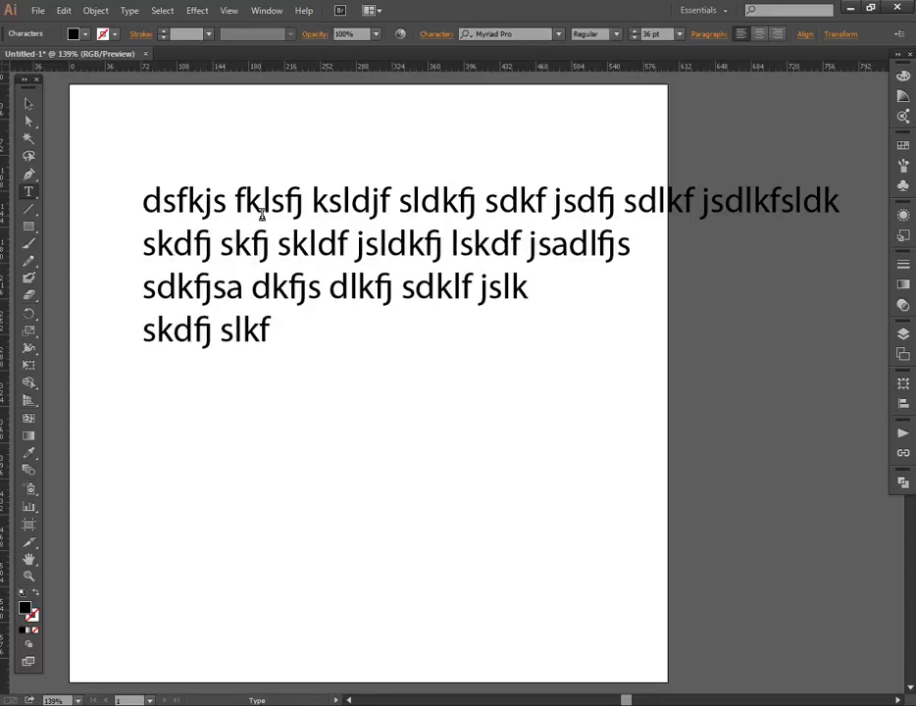
pyautogui.write(' jsdlkf jslkdf jlskdfjsd')
pyautogui.press('Return')
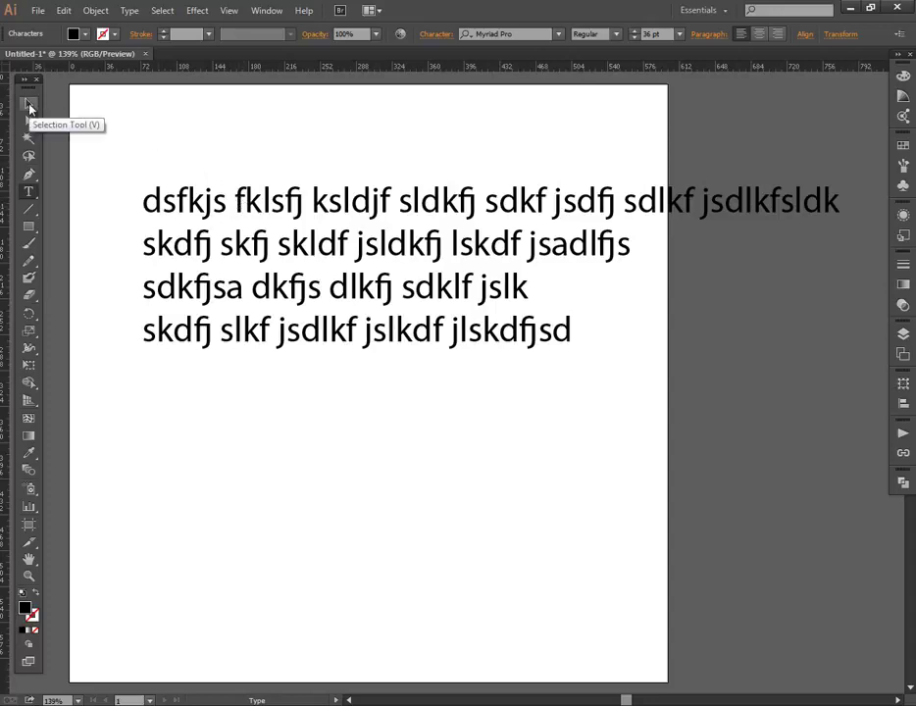
# Select the placeholder text block, squeeze it narrower, then delete it
pyautogui.click(28, 104)
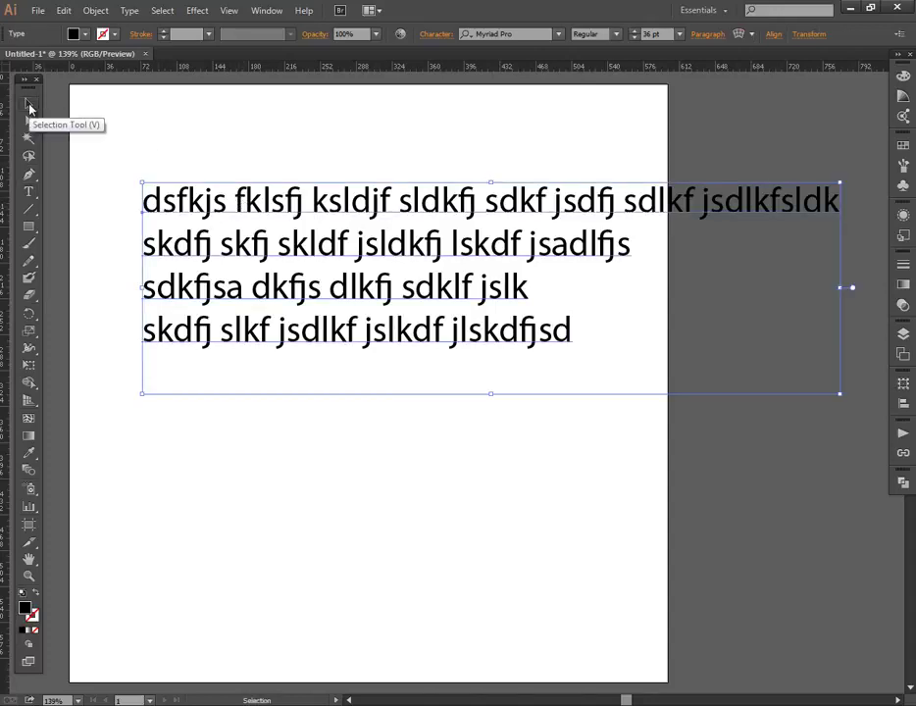
pyautogui.click(844, 287)
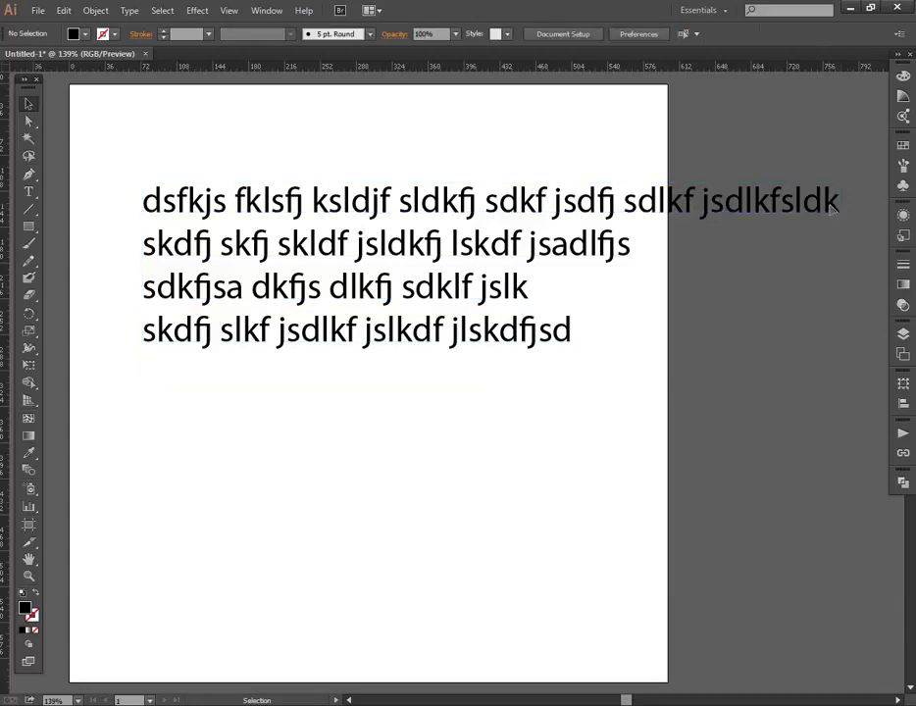
pyautogui.click(838, 290)
pyautogui.moveTo(841, 290); pyautogui.dragTo(594, 288)
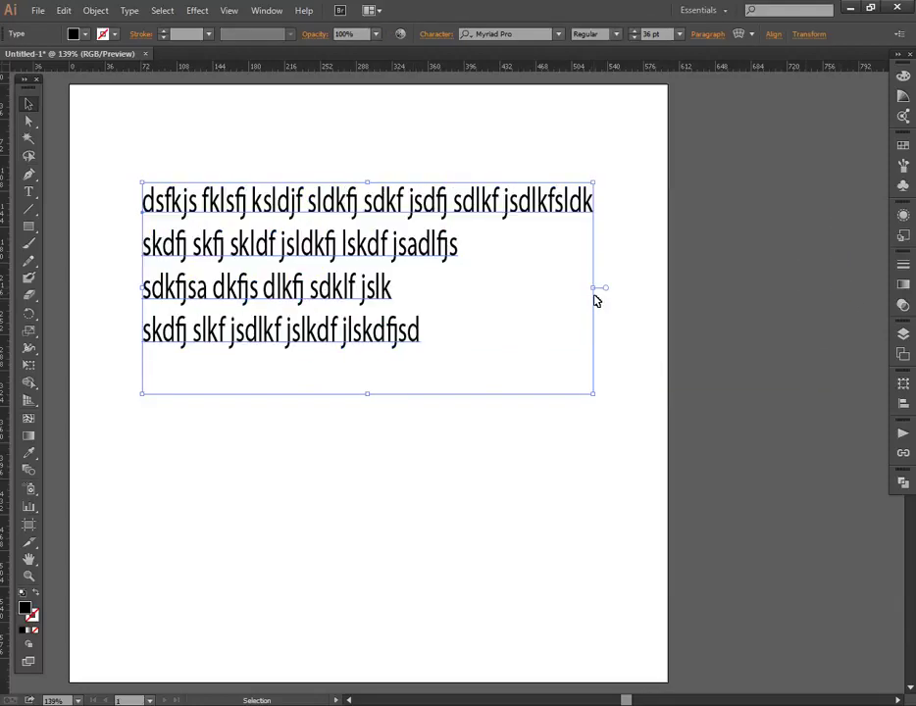
pyautogui.press('Delete')
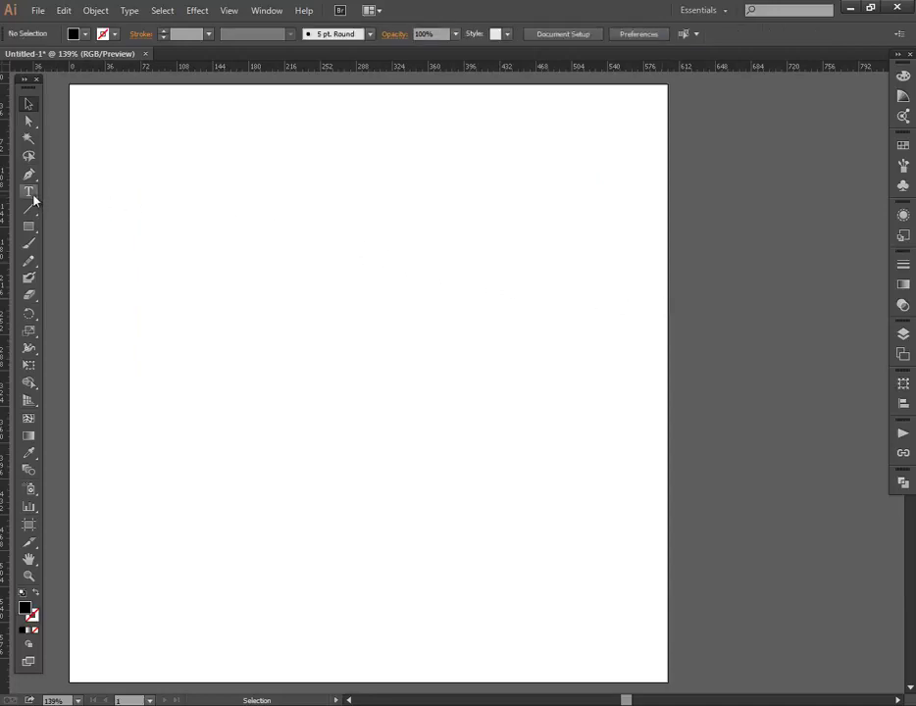
# Draw a rectangular text frame with the Type tool, enlarging it toward the lower right
pyautogui.click(32, 194)
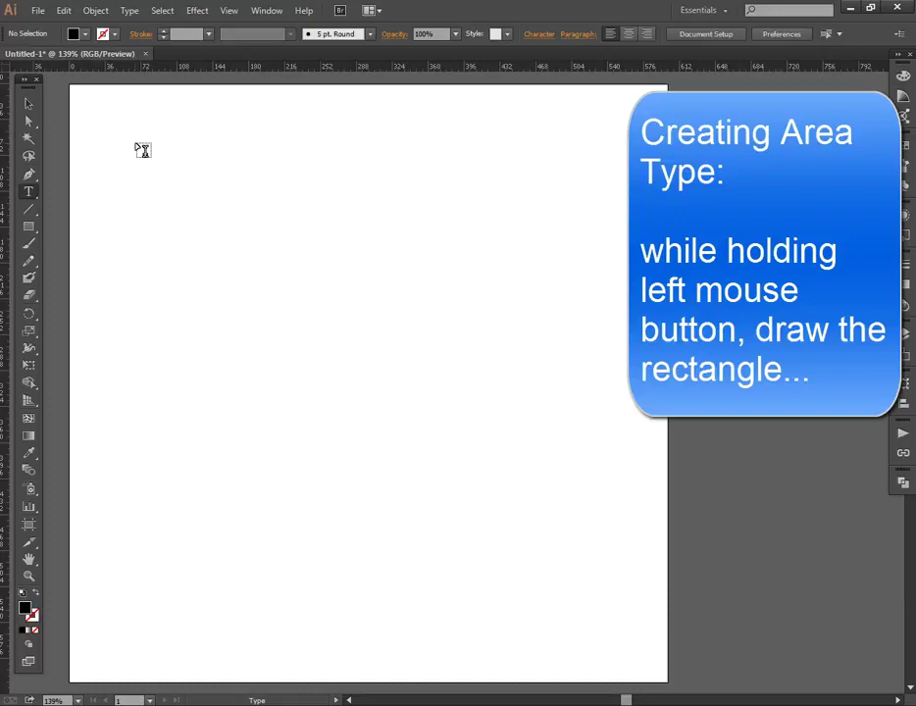
pyautogui.moveTo(137, 145); pyautogui.dragTo(334, 346)
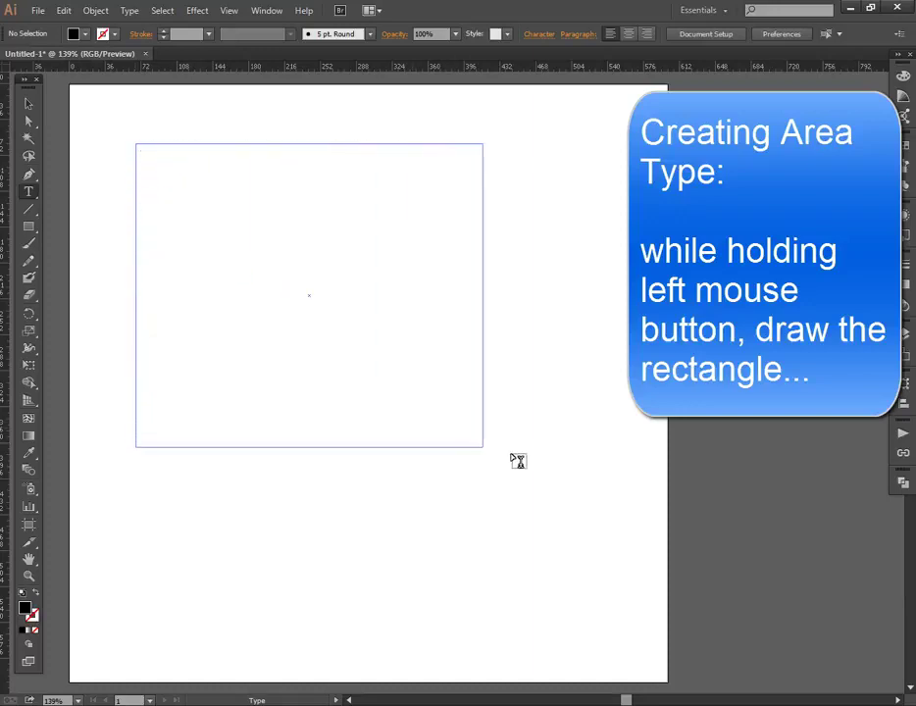
pyautogui.moveTo(333, 347)
pyautogui.mouseDown()
pyautogui.moveTo(607, 529)
pyautogui.moveTo(623, 556)
pyautogui.mouseUp()
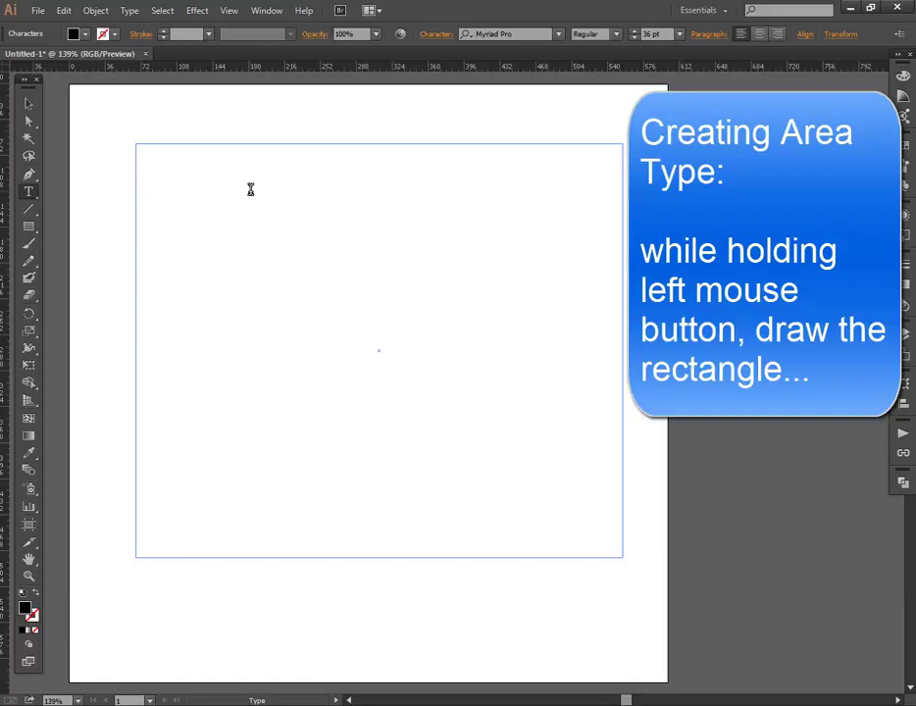
# Type three paragraphs of placeholder text that wrap inside the frame
pyautogui.write('dkfj skf')
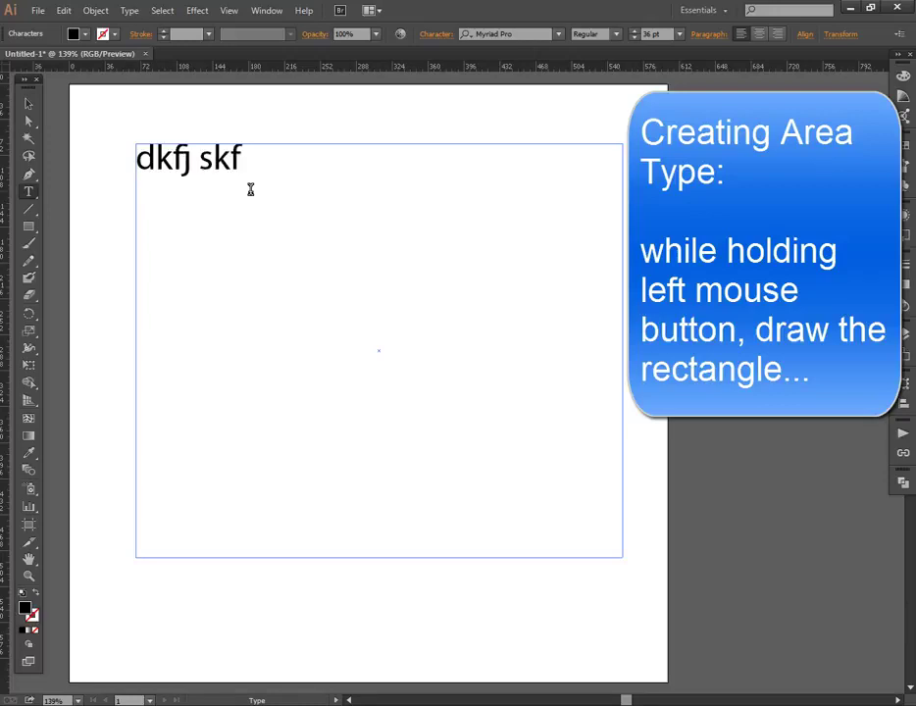
pyautogui.write('slkfj skfjsk fsklfjskjfksljf sj fsdj')
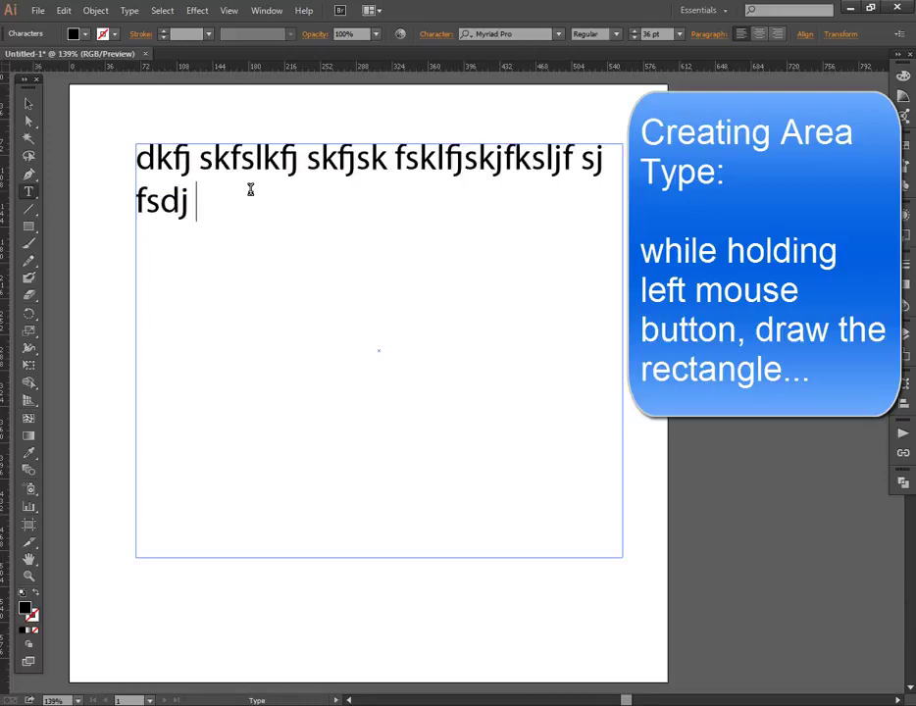
pyautogui.write(' flksjfklsj flks jflksj flks jfklsdjflksj flksd')
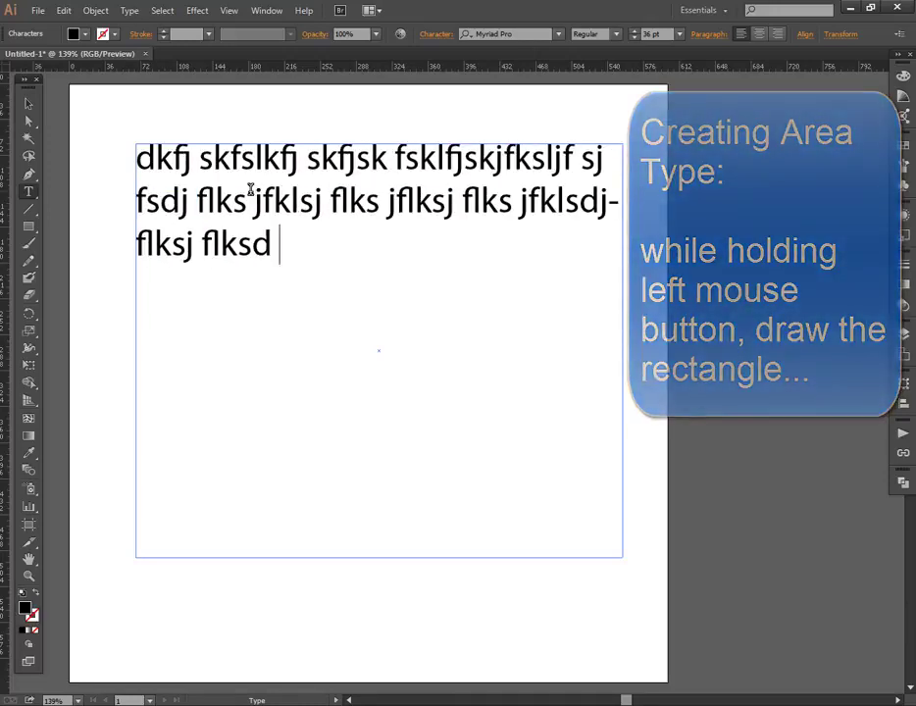
pyautogui.write(' jflks jflks jflks jflksj flks djflksa jflksjlkf j')
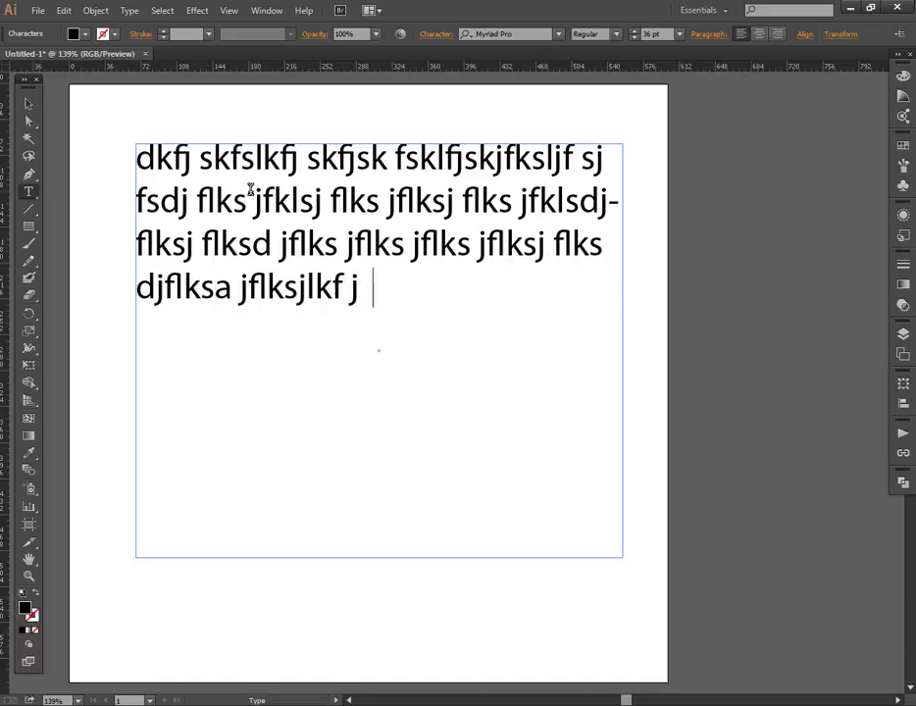
pyautogui.write('slkf jslkfj slkf jslkfjslkfj slkfj sld')
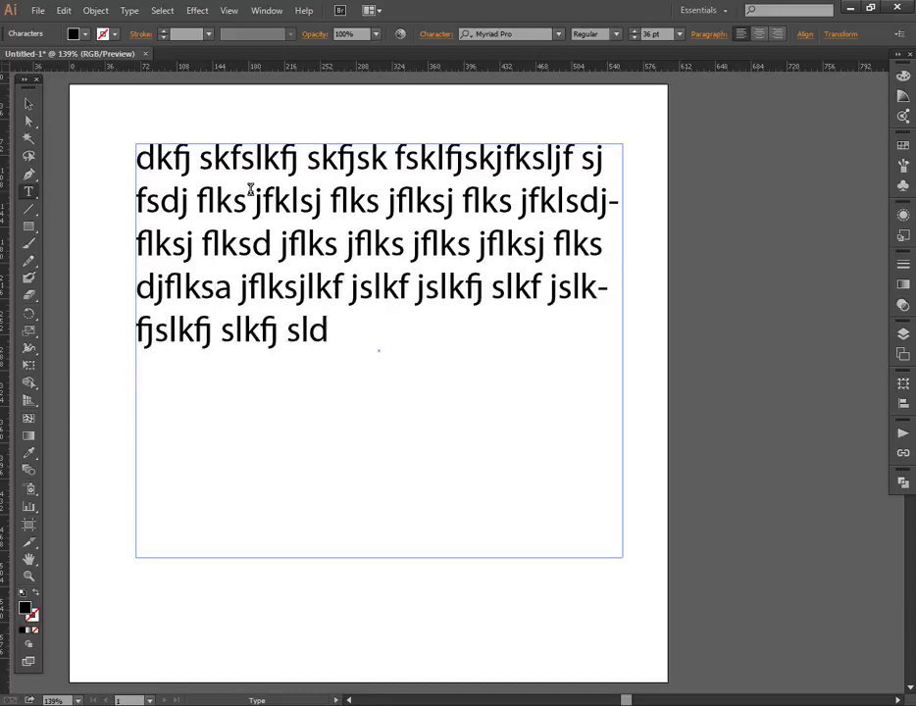
pyautogui.press('Return')
pyautogui.write('sdkfj sdlkfj salkfj slk dfjlksjfsd jflksdj flk')
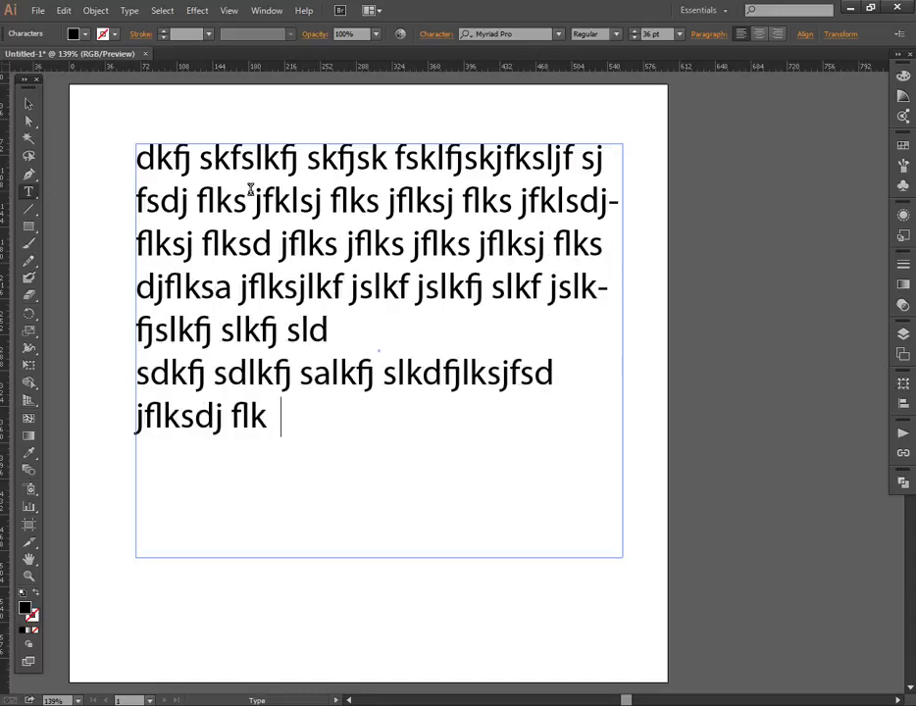
pyautogui.write('sdjlfkjslkfjsd')
pyautogui.press('Return')
pyautogui.write('skfjskfjsk')
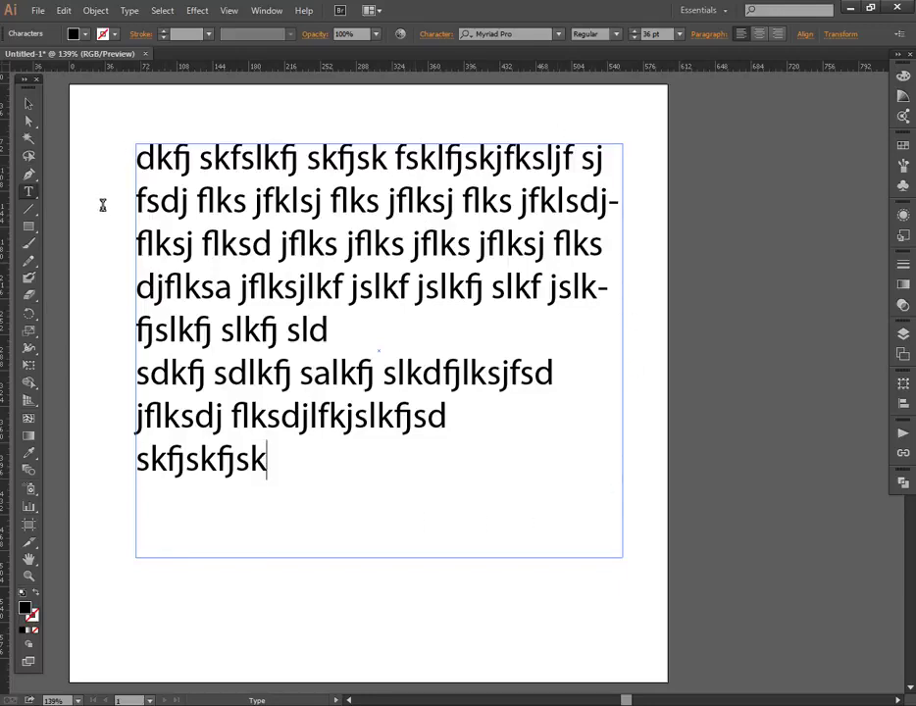
# Narrow the text frame, move it up-left, widen it, and deselect to view the reflow
pyautogui.click(29, 103)
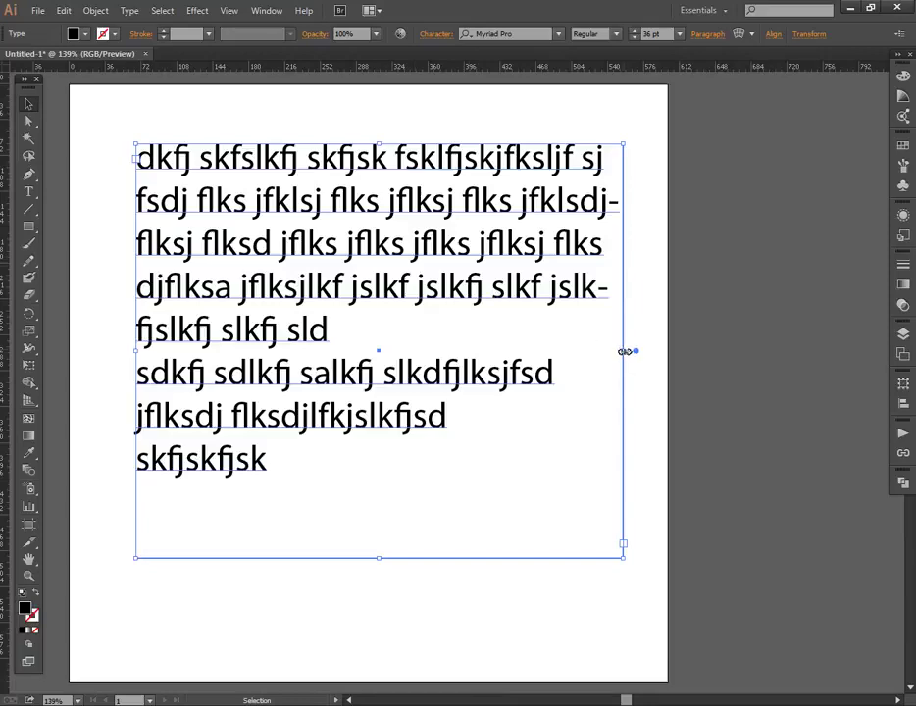
pyautogui.moveTo(625, 351); pyautogui.dragTo(430, 351)
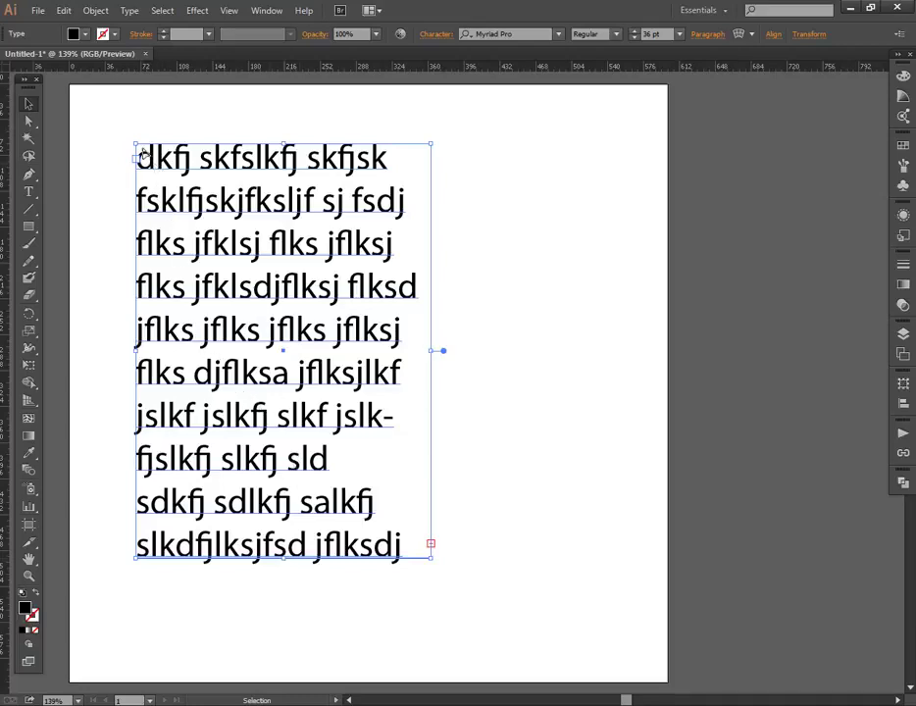
pyautogui.moveTo(142, 152); pyautogui.dragTo(108, 117)
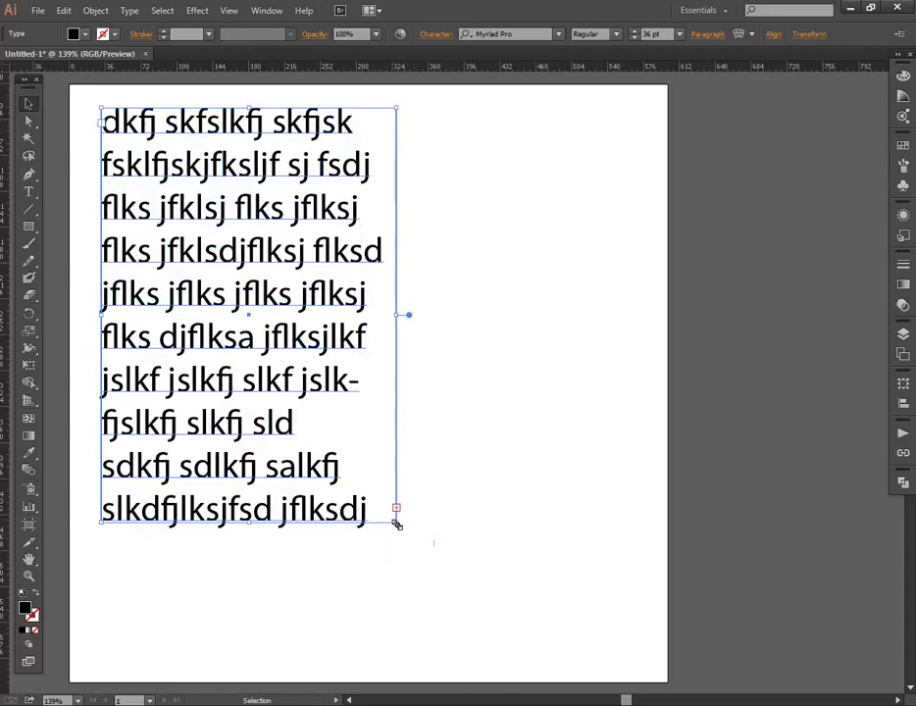
pyautogui.moveTo(396, 525); pyautogui.dragTo(540, 651)
pyautogui.click(616, 534)
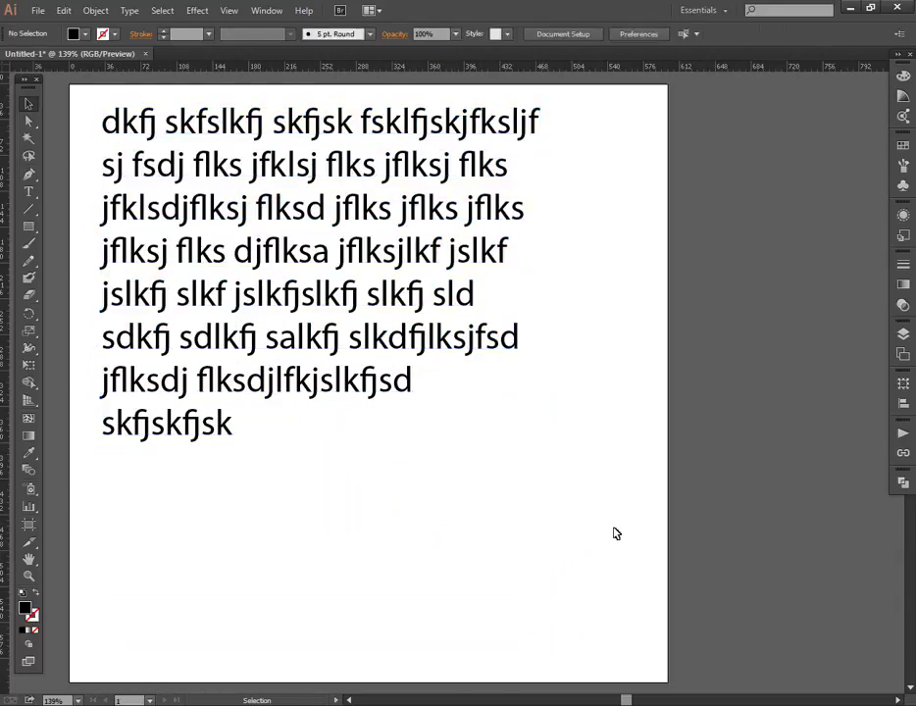